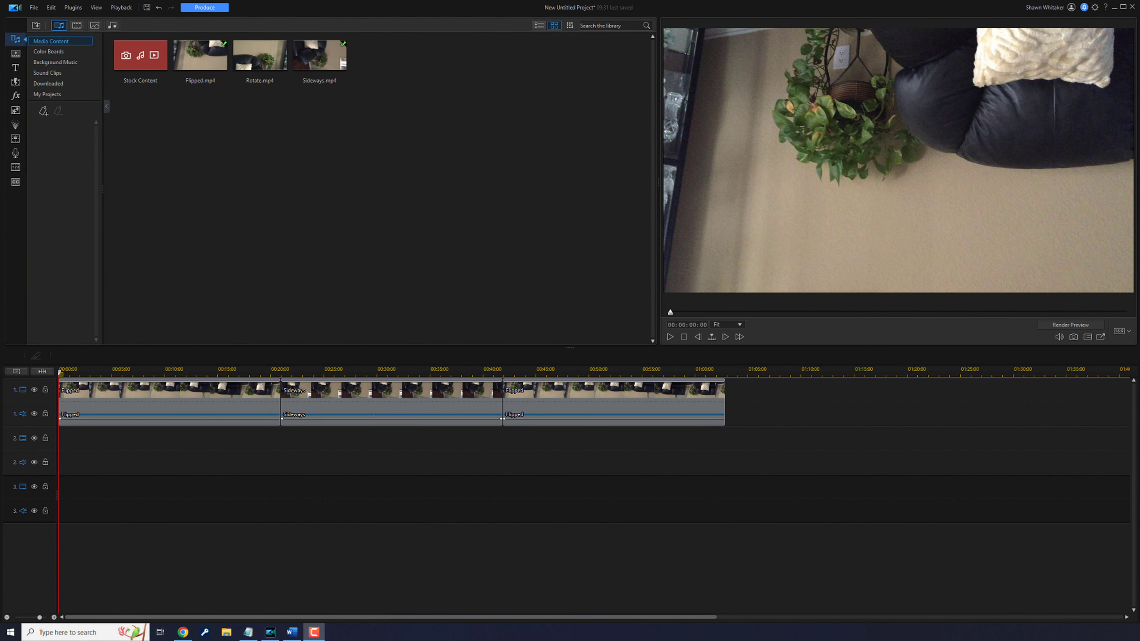
- Preview the first Flipped clip, then drag its rotate handle until the sofa-and-plant room stands upright
click(335, 371)
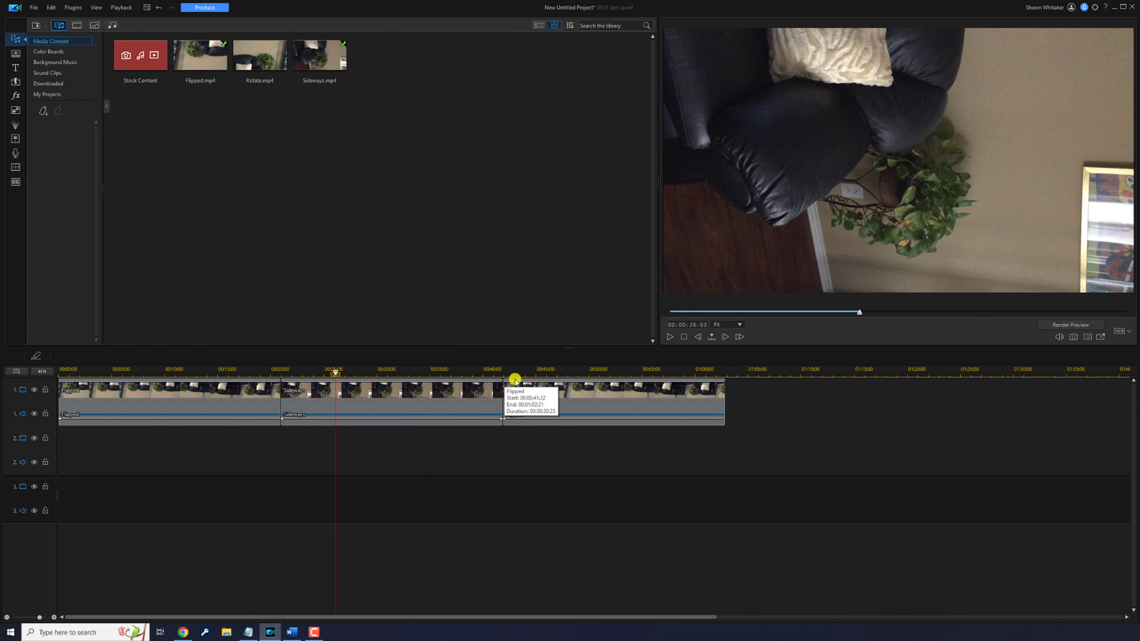
click(629, 372)
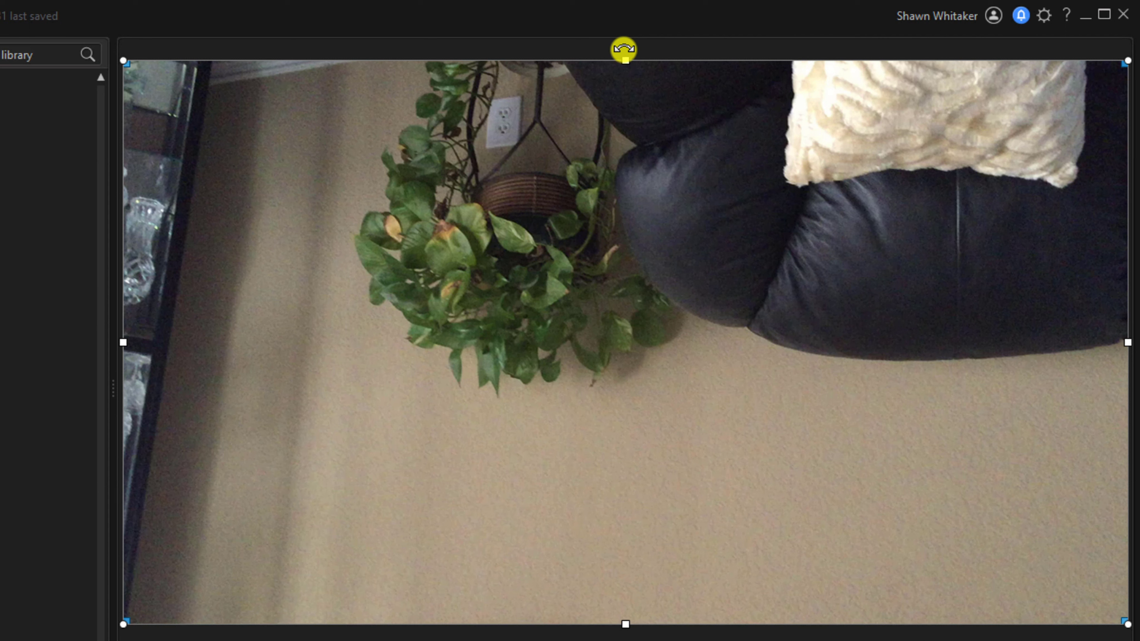
drag(623, 49, 623, 411)
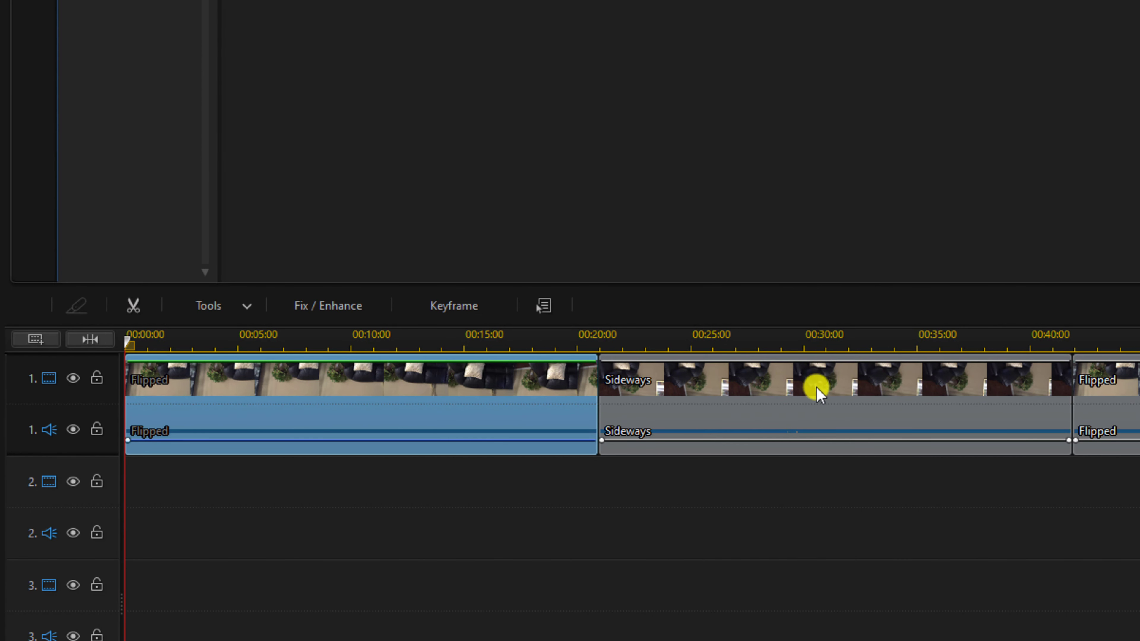
- Select the Sideways clip and open its Crop/Zoom/Pan settings from Tools
click(816, 386)
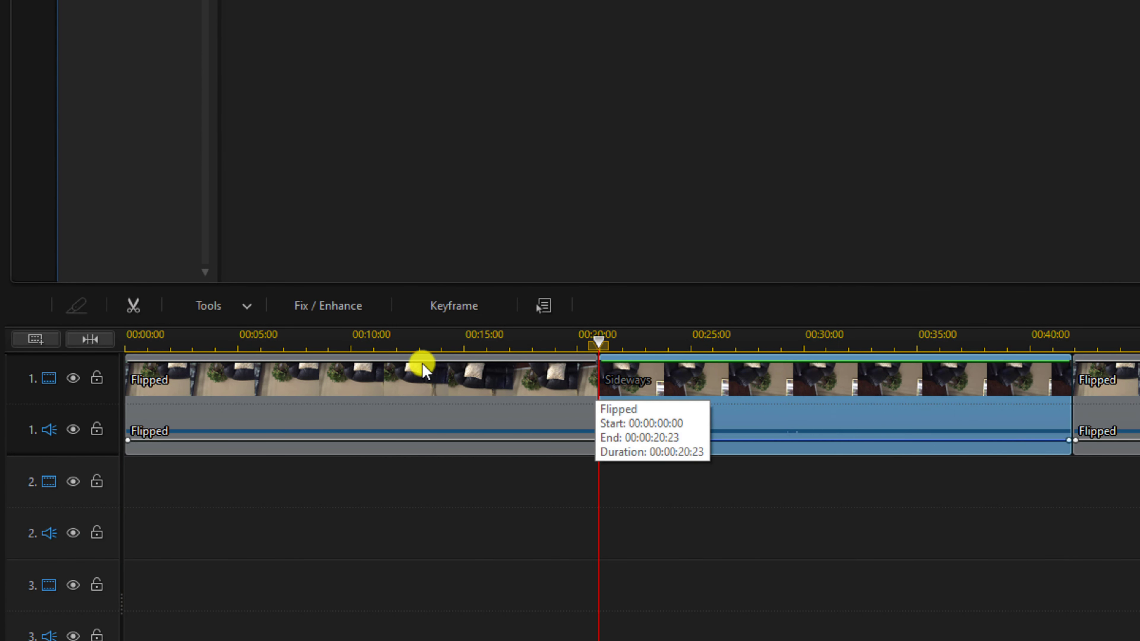
click(243, 308)
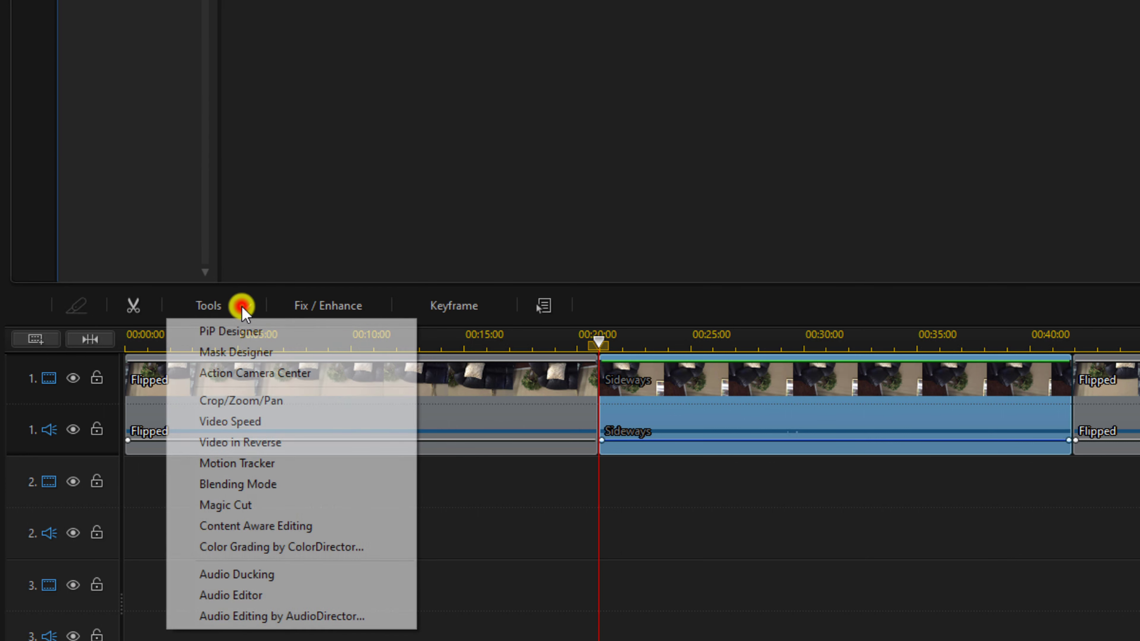
click(299, 404)
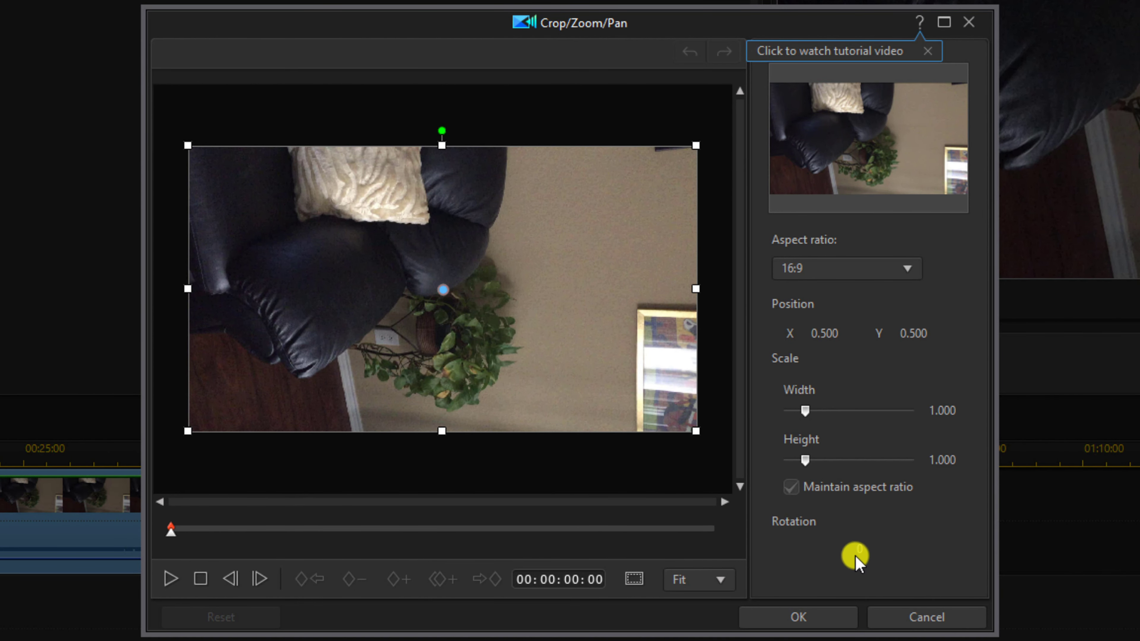
- Set the Rotation to 90° and begin narrowing the crop frame to the upright picture
click(864, 550)
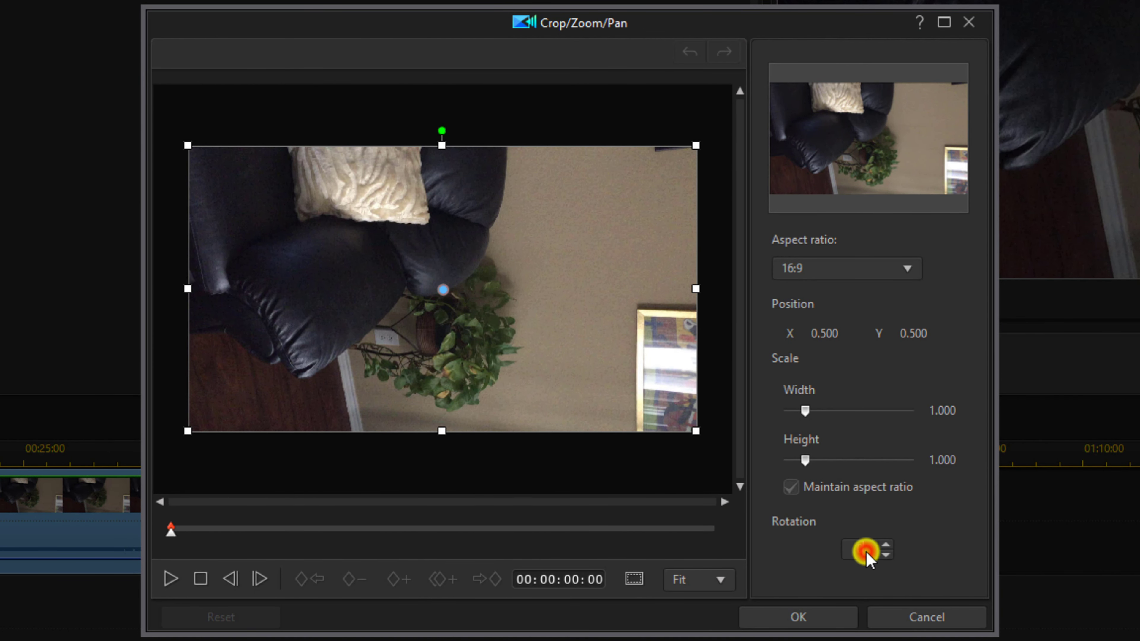
click(887, 546)
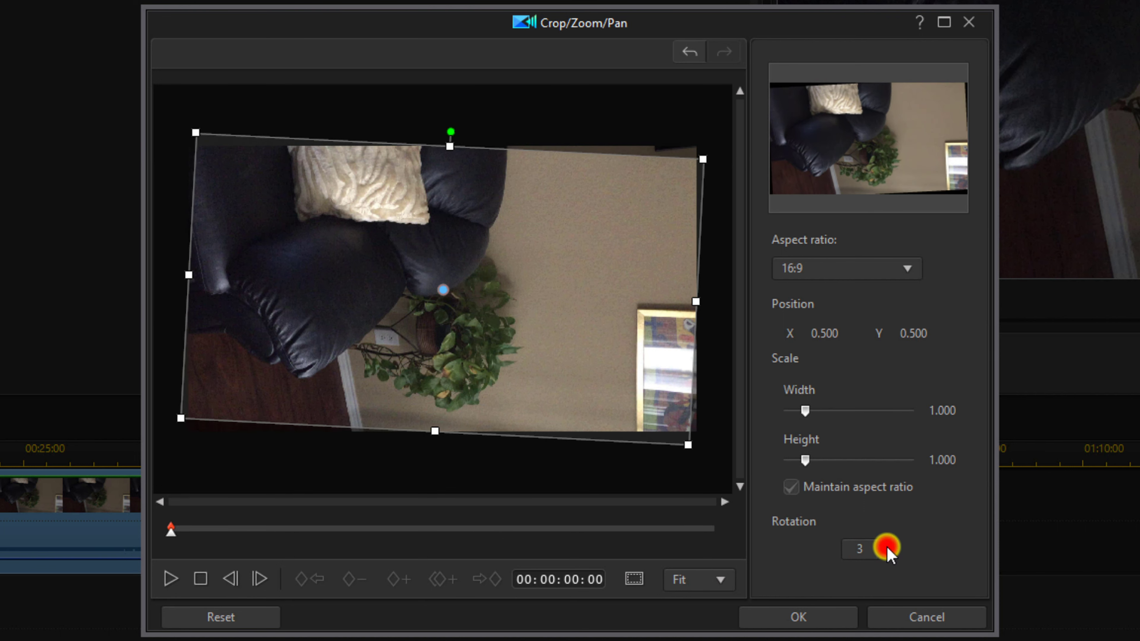
click(886, 546)
click(888, 554)
click(889, 557)
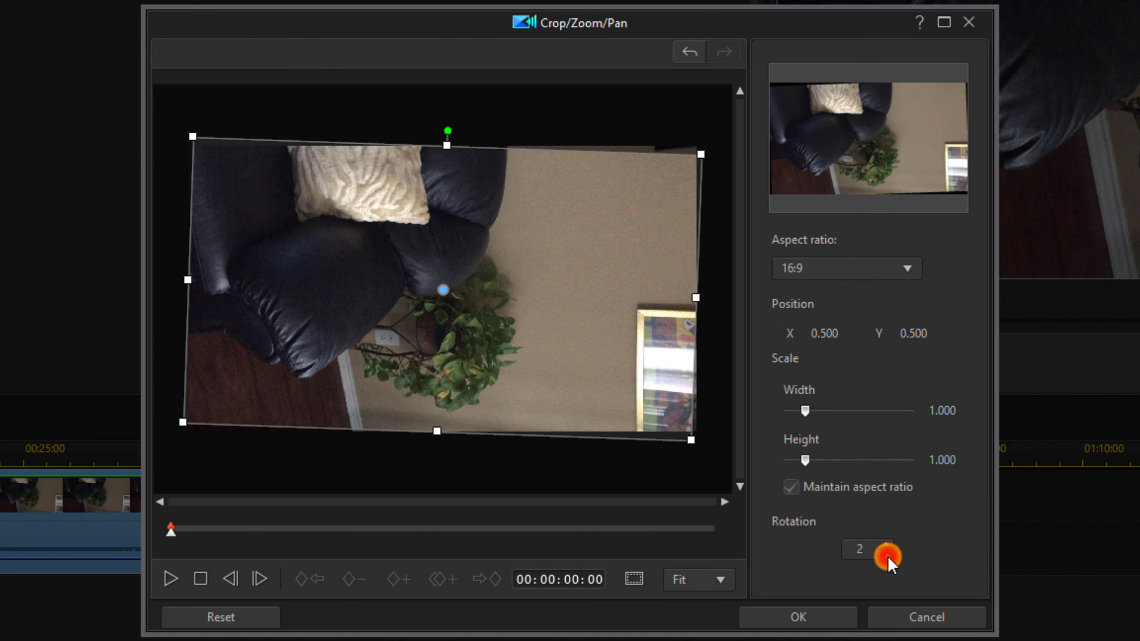
drag(871, 547, 825, 543)
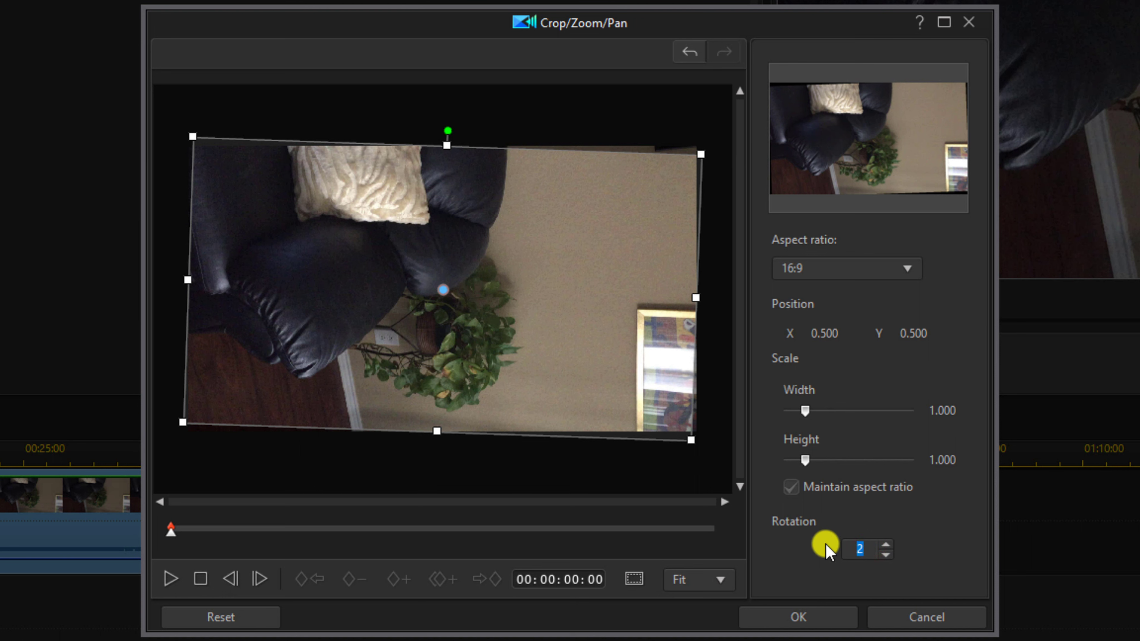
key(Return)
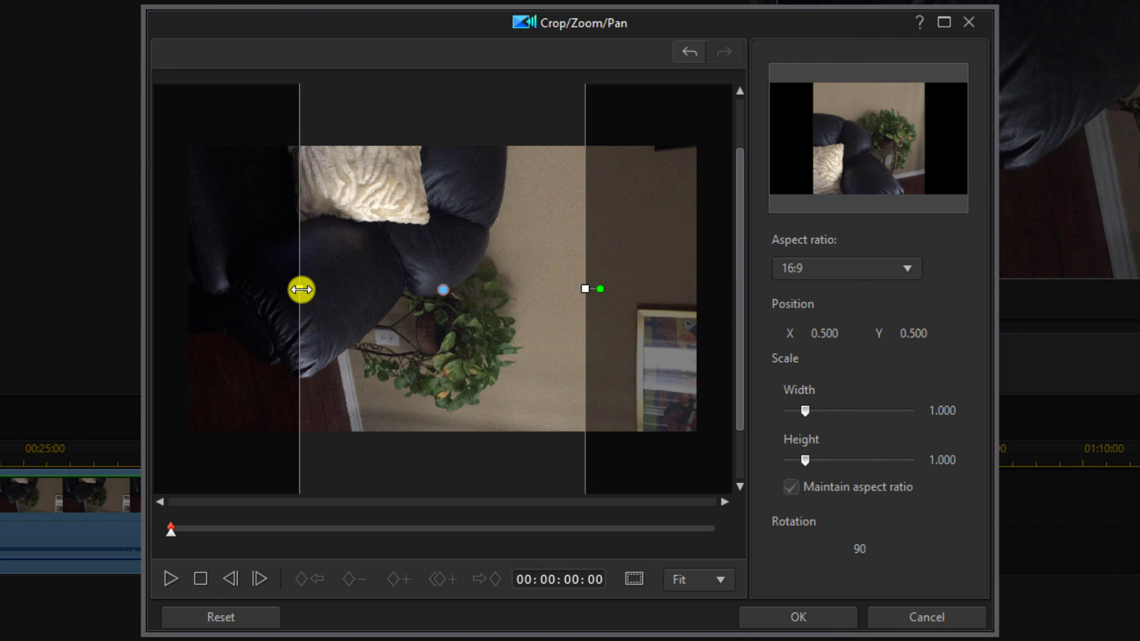
drag(301, 289, 362, 292)
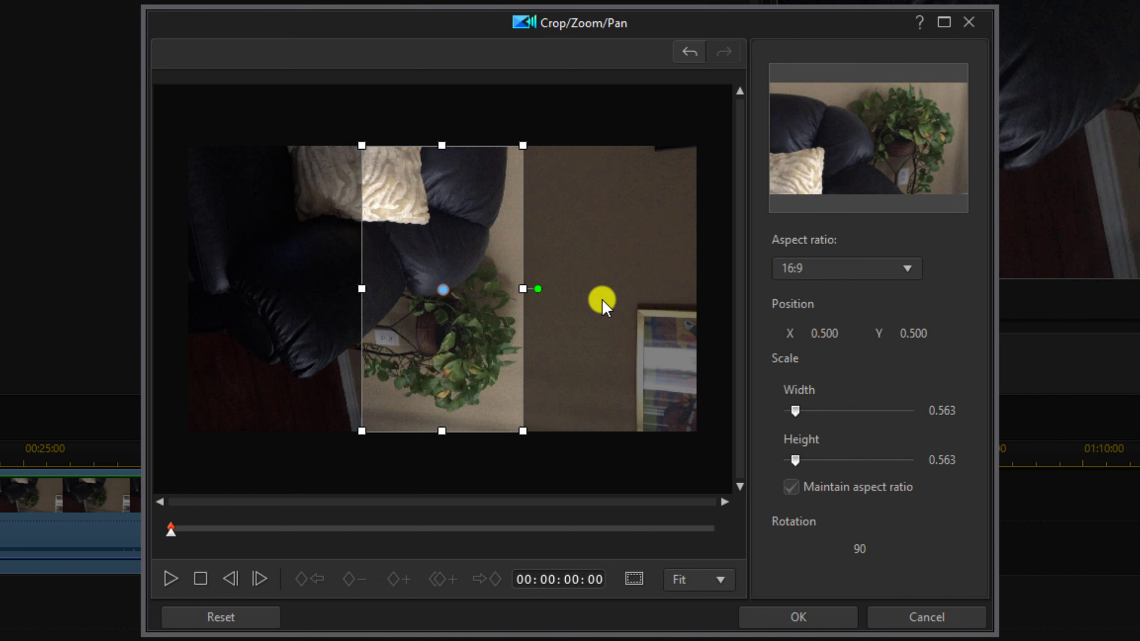
- Apply the 90° rotation and the 0.563 upright crop to the Sideways clip
click(803, 622)
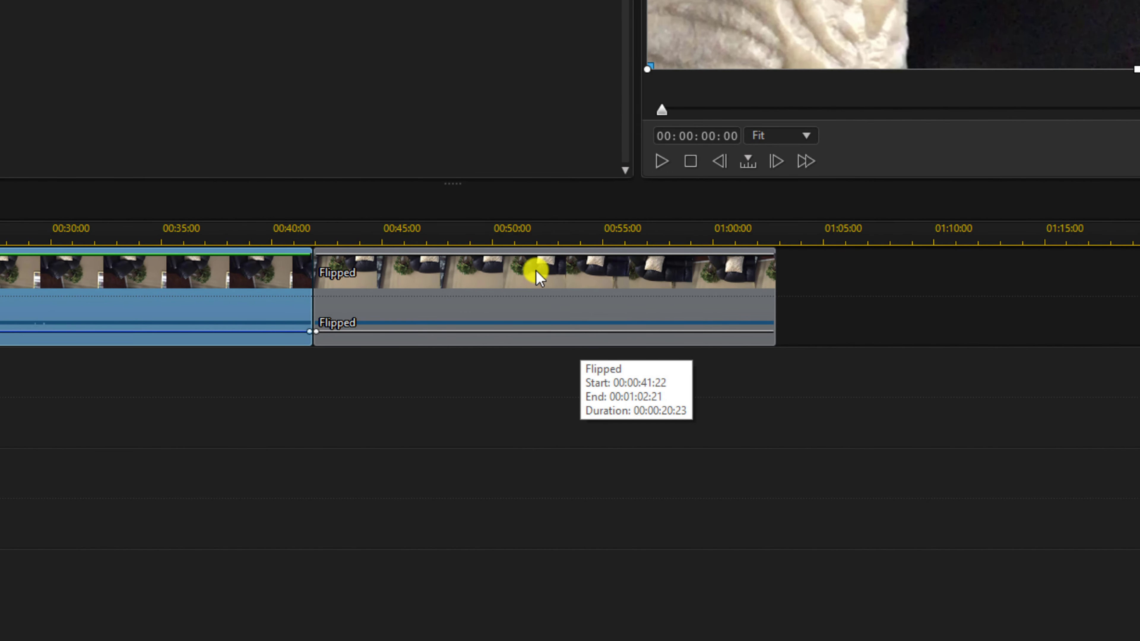
click(539, 275)
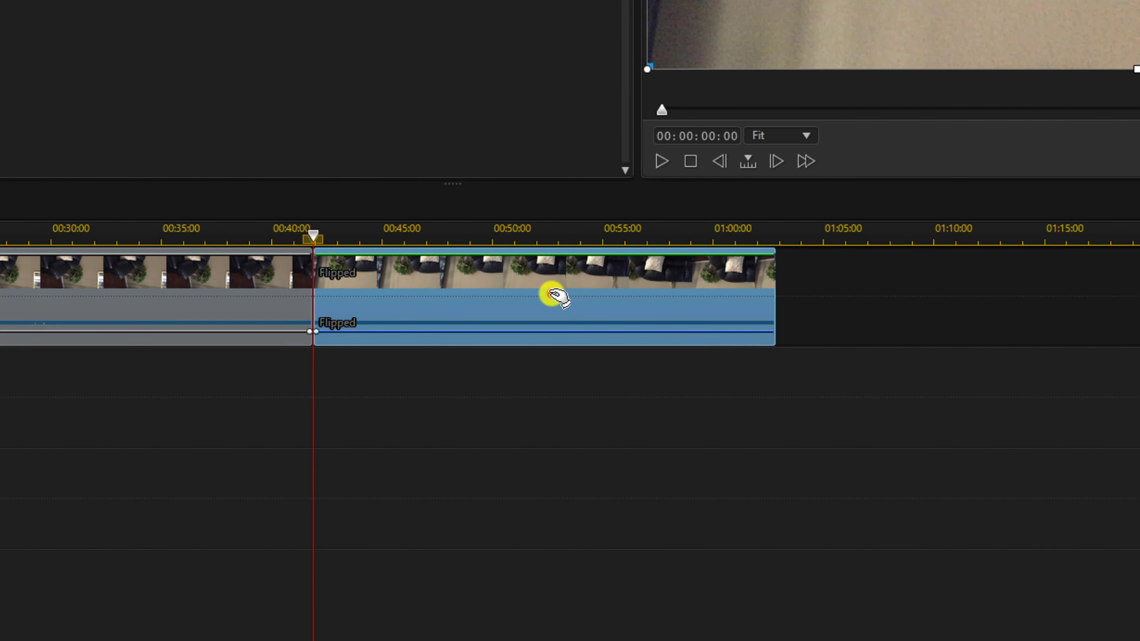
double_click(548, 292)
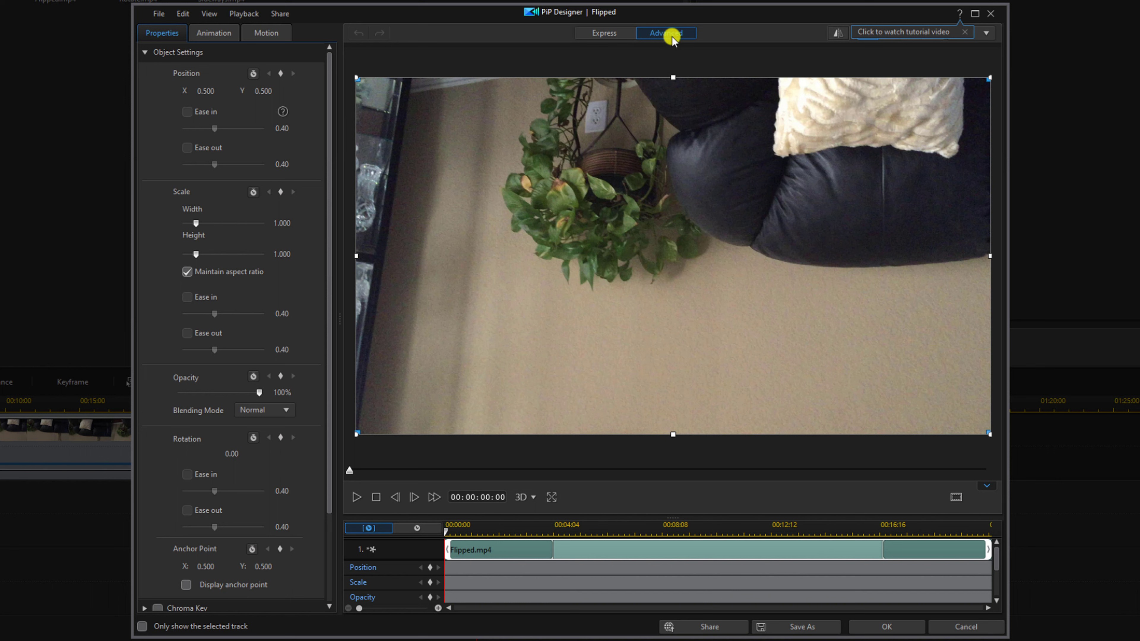
- Re-expand Object Settings and drag the frame to tilt the second Flipped clip to 0.39 rotation
click(145, 53)
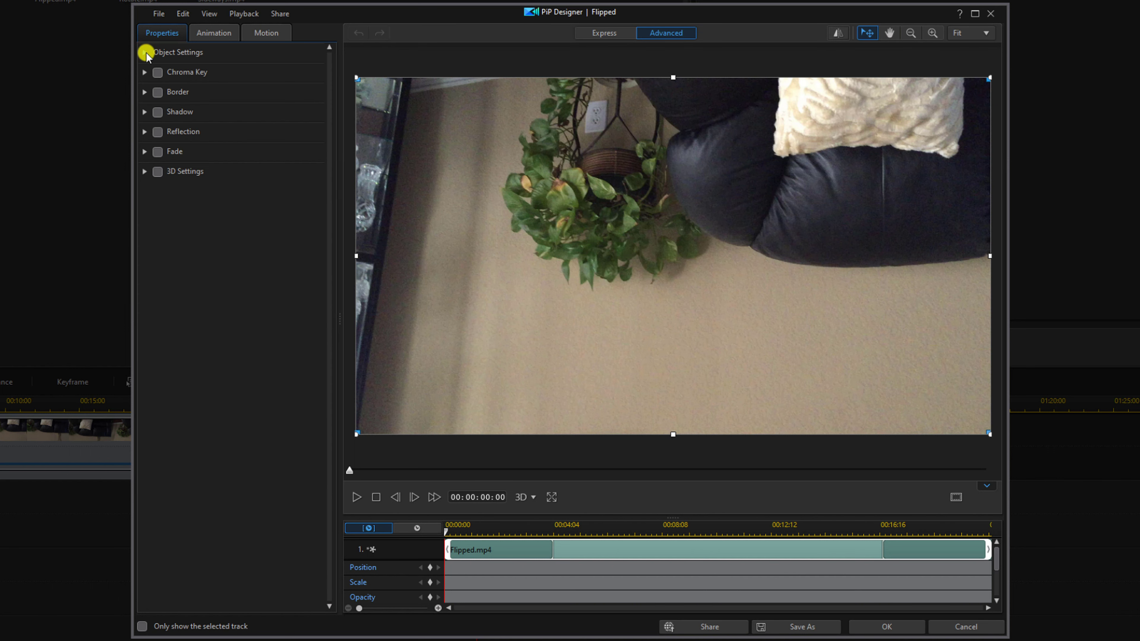
click(145, 53)
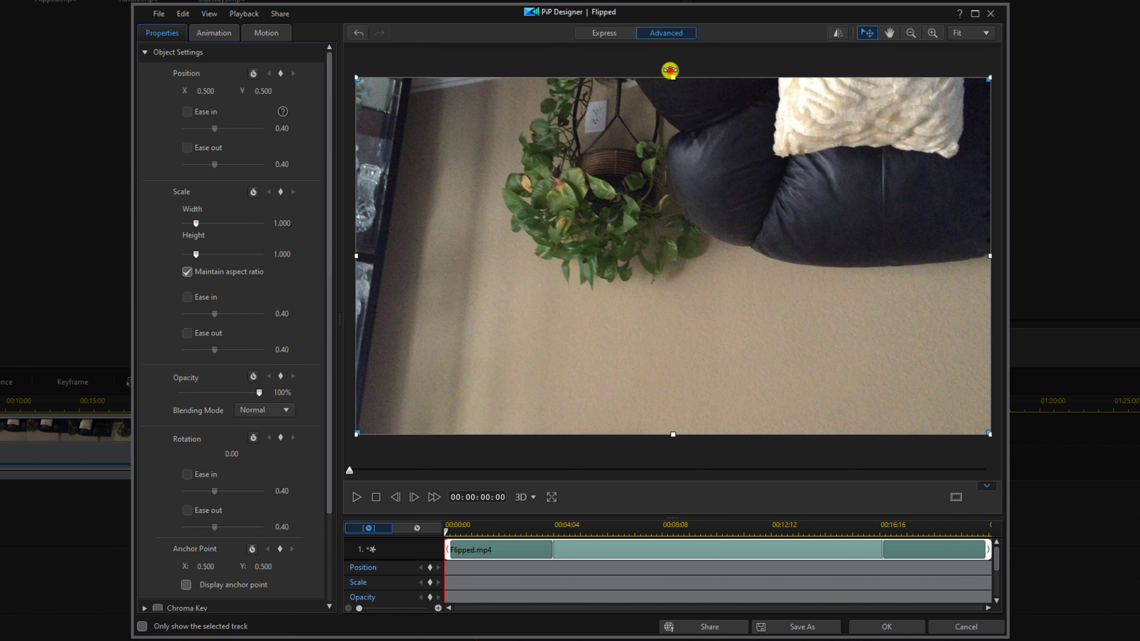
drag(670, 69, 713, 74)
- Set the second Flipped clip's Rotation to 180 so the sofa and plant appear upright
drag(639, 78, 658, 79)
click(246, 455)
click(259, 453)
drag(258, 453, 259, 453)
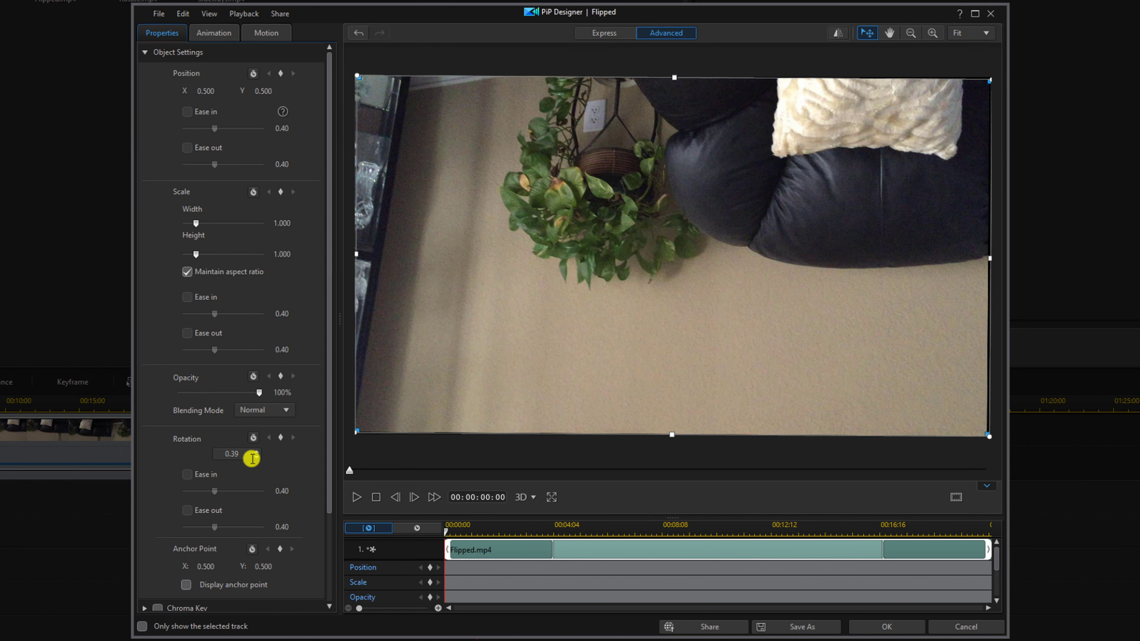
drag(241, 456, 206, 456)
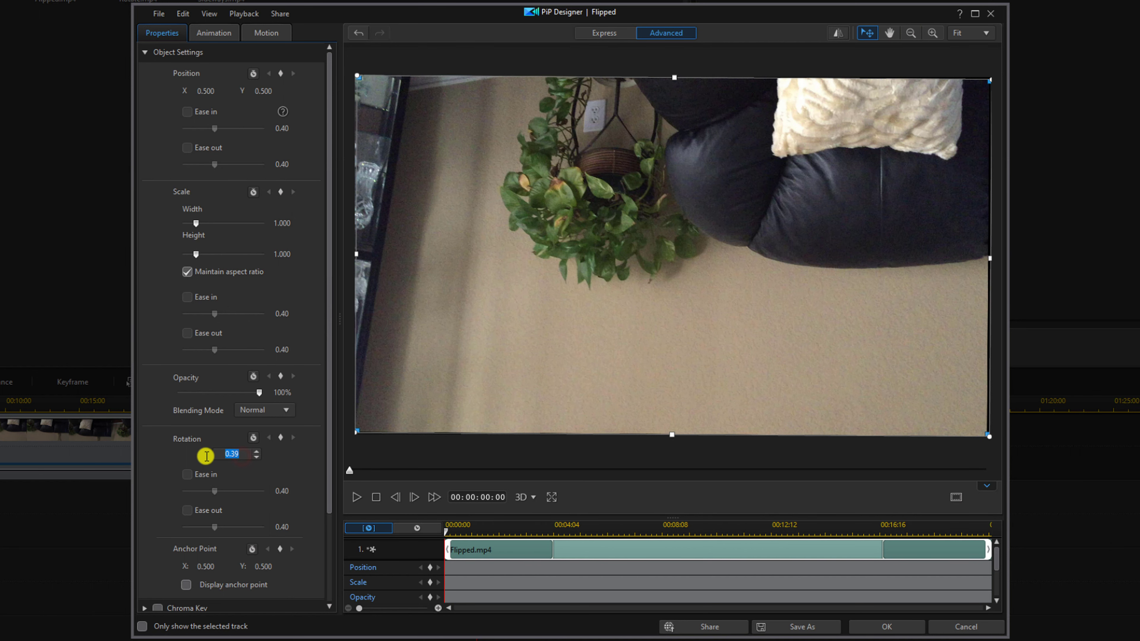
key(Return)
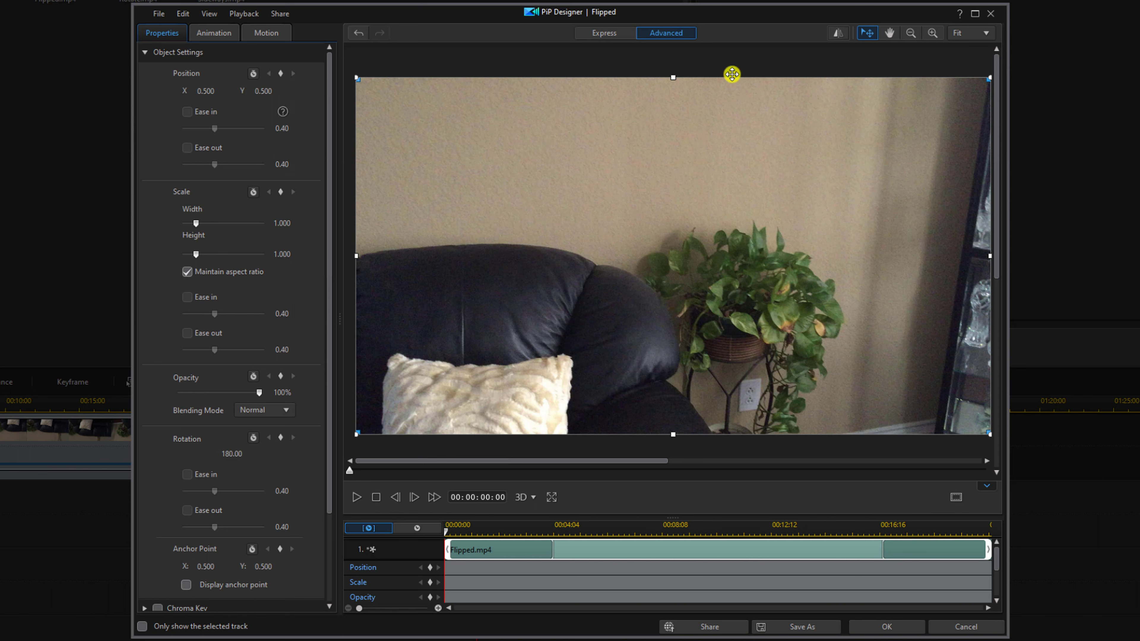
- Flip the clip vertically, horizontally, then vertically again, leaving it upright with the plant left of the sofa
click(839, 35)
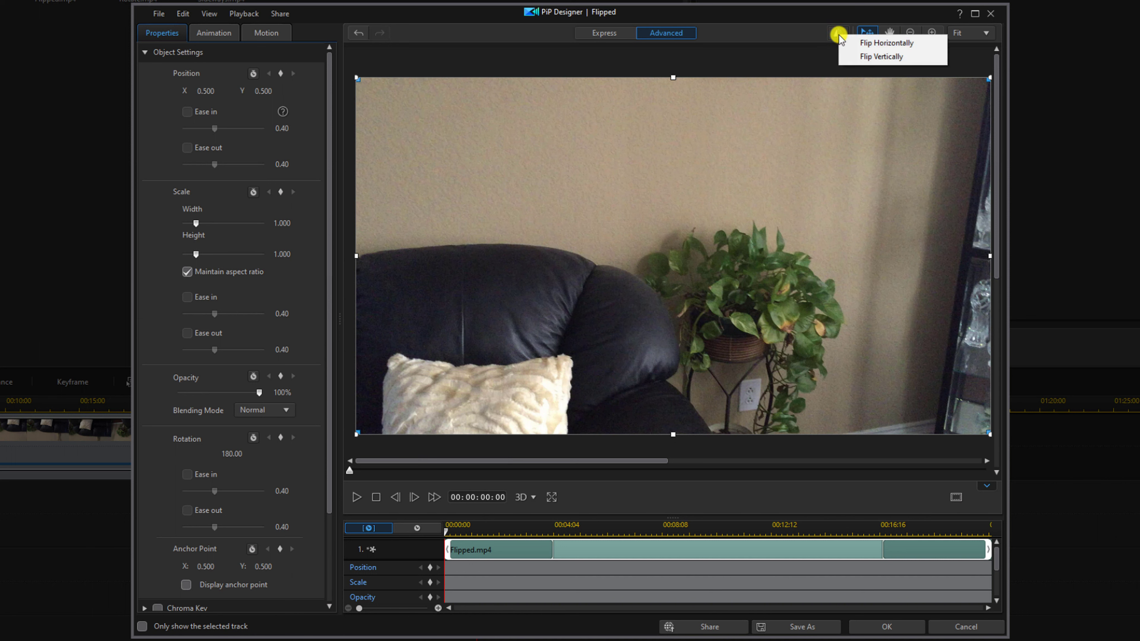
click(880, 57)
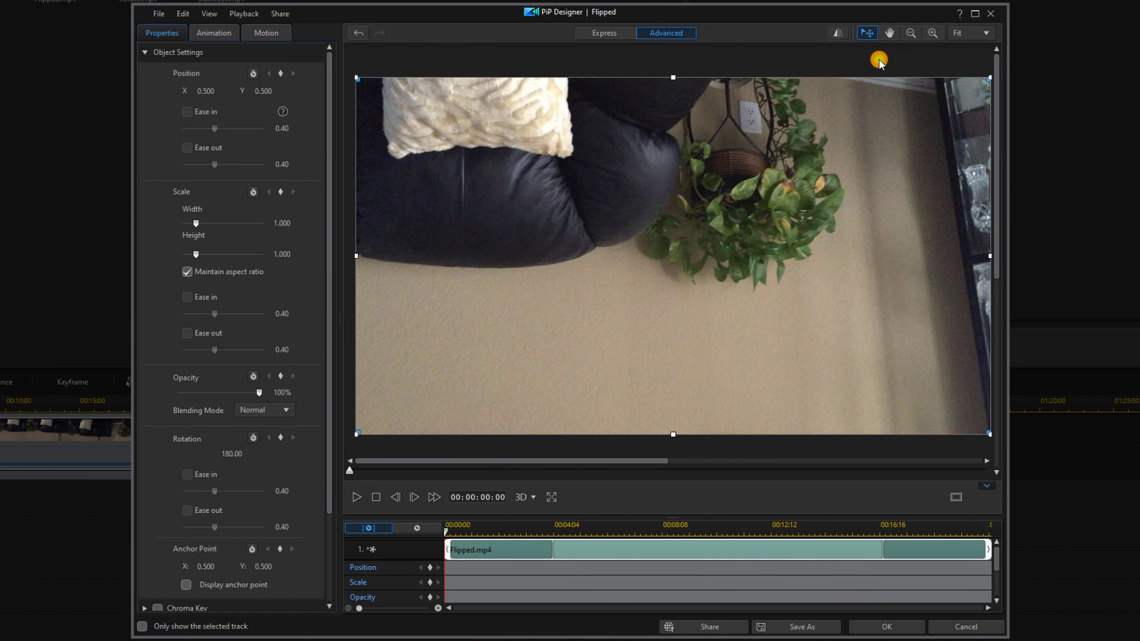
click(840, 36)
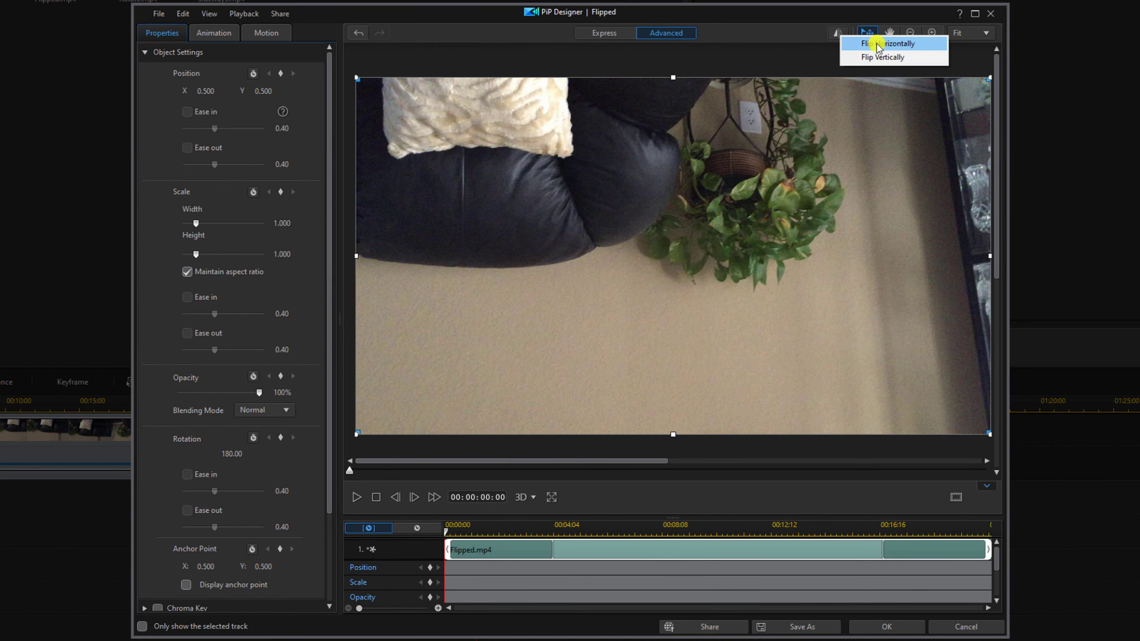
click(877, 44)
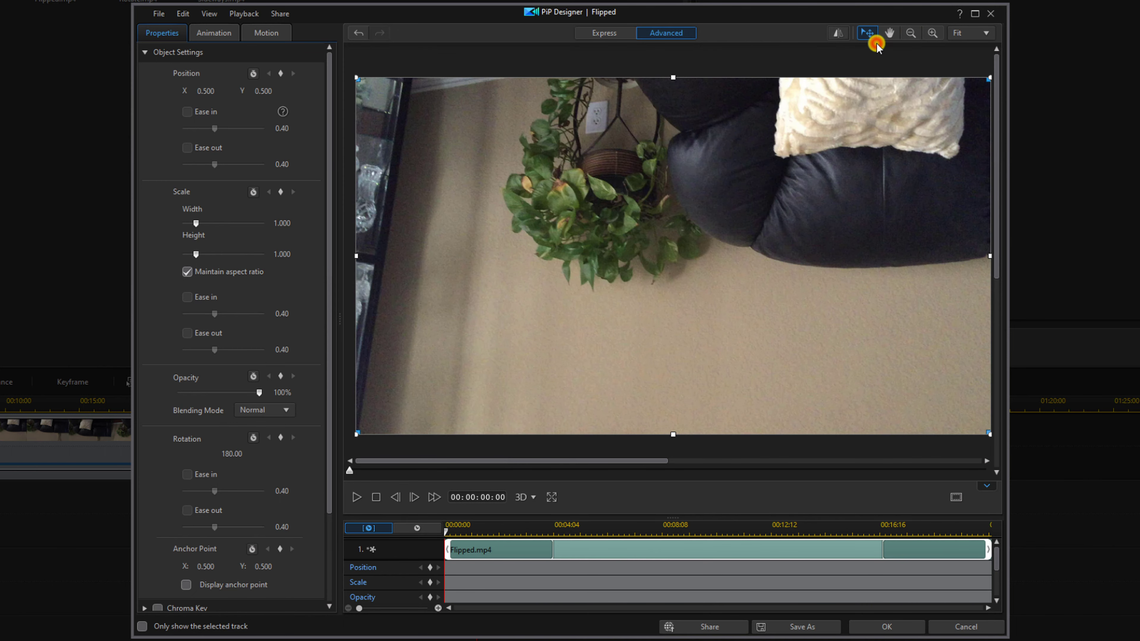
click(836, 34)
click(858, 55)
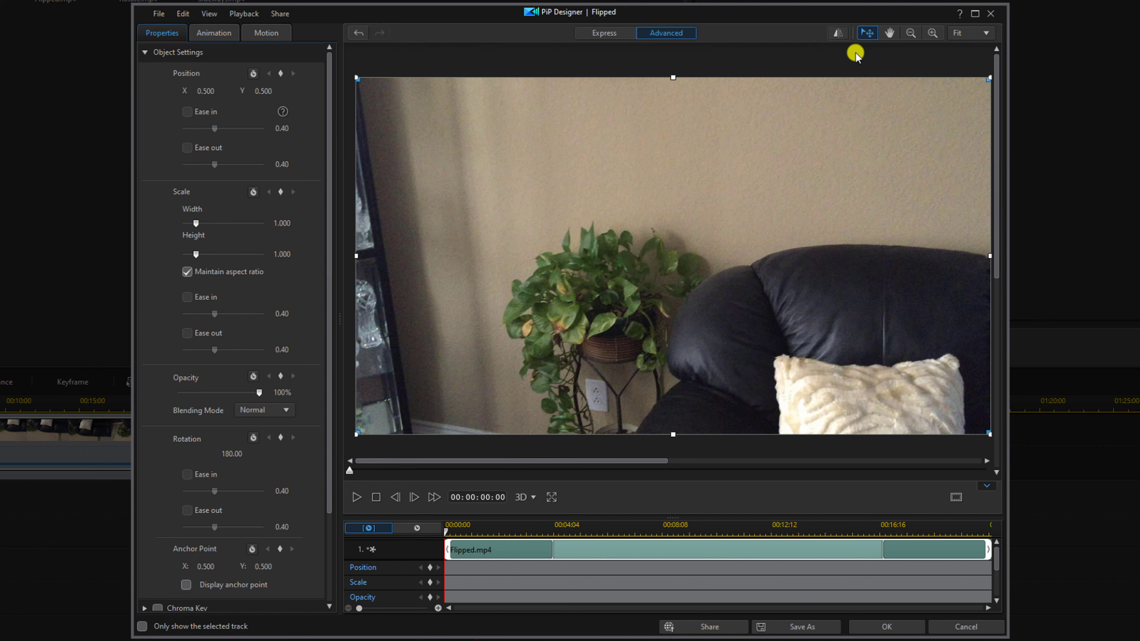
- Apply the PiP Designer rotation and flips to the second Flipped clip with OK
click(885, 625)
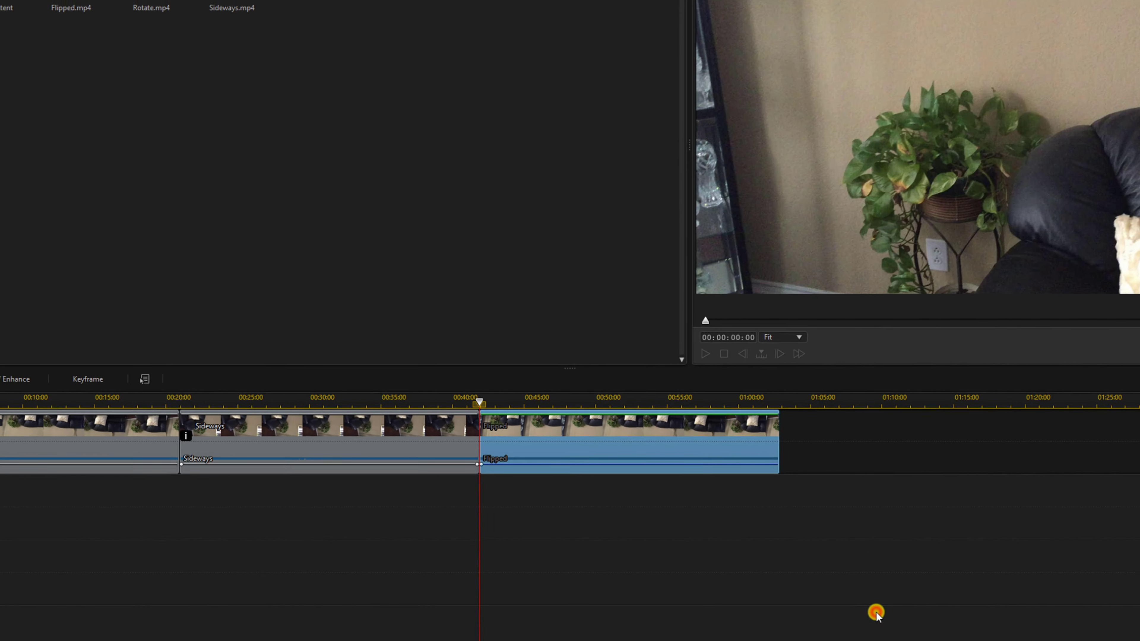